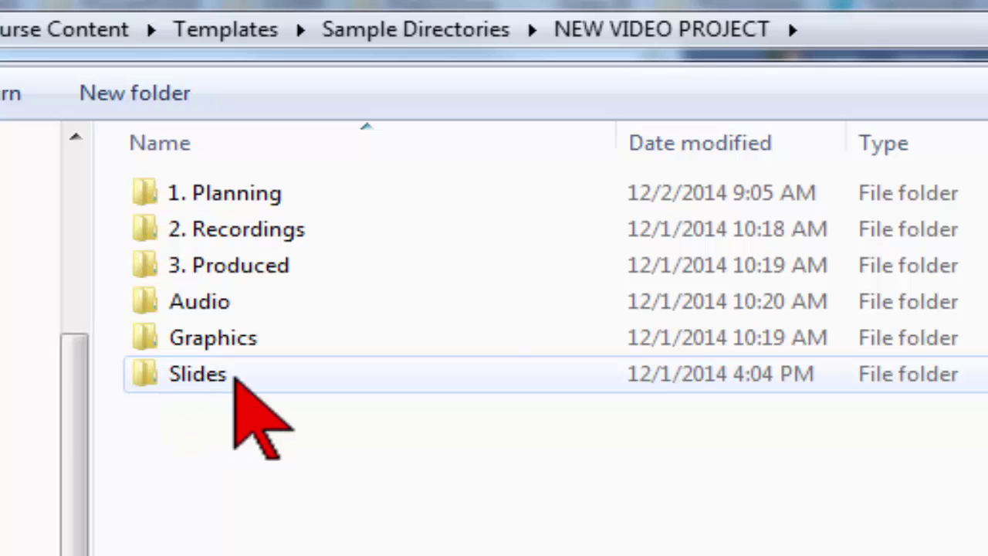
- Return from the NEW VIDEO PROJECT template folder to its parent folder, Sample Directories
{"action": "mouse_move", "coordinate": [235, 378]}
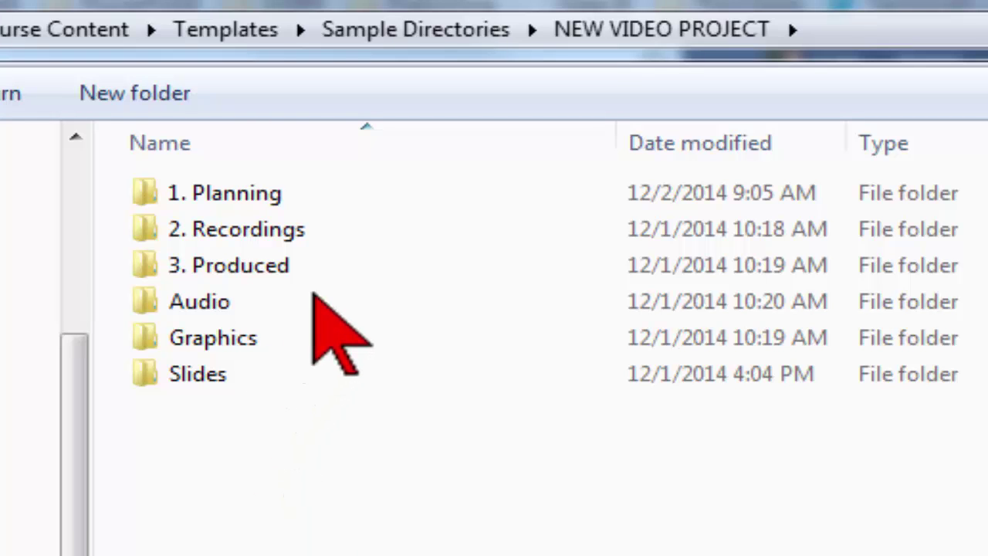
{"action": "mouse_move", "coordinate": [179, 385]}
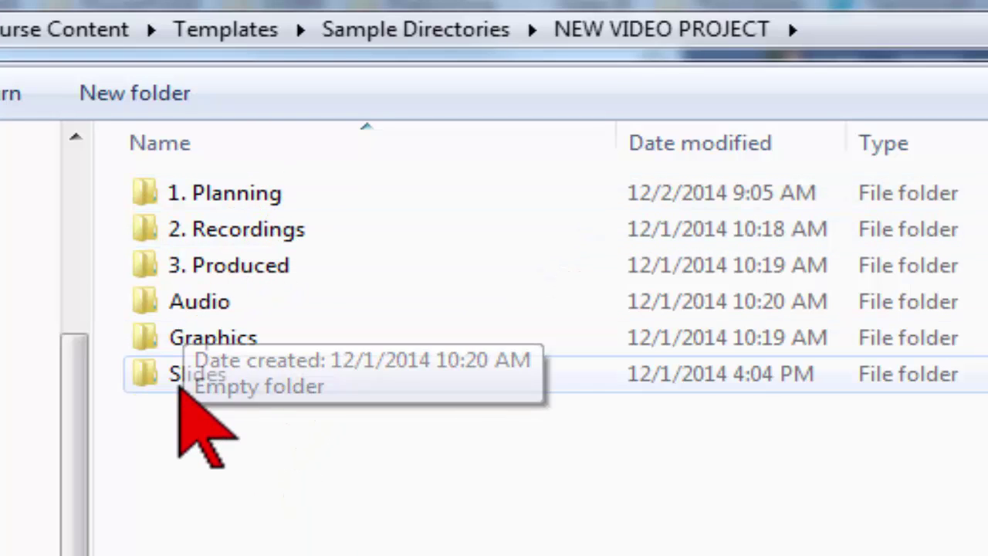
{"action": "left_click", "coordinate": [446, 32]}
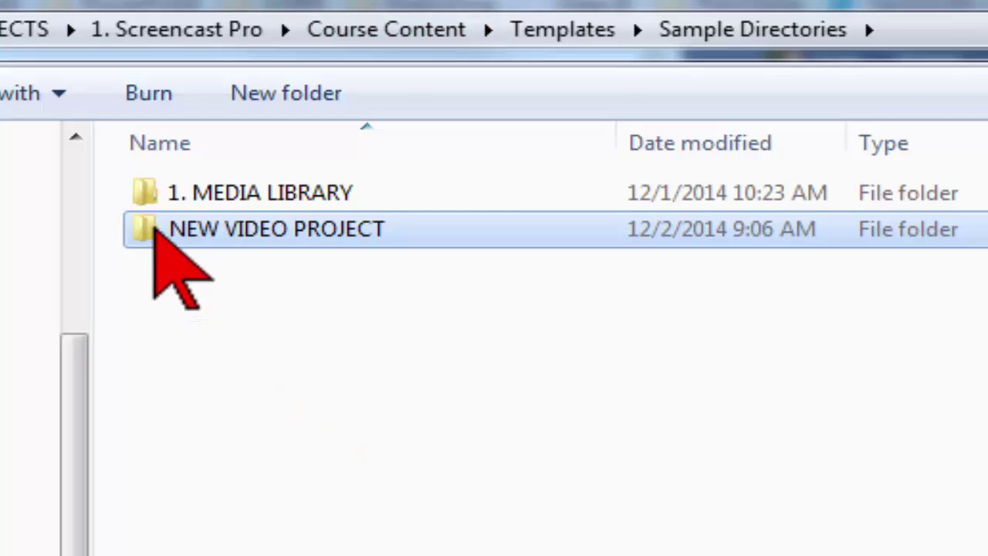
{"action": "mouse_move", "coordinate": [154, 228]}
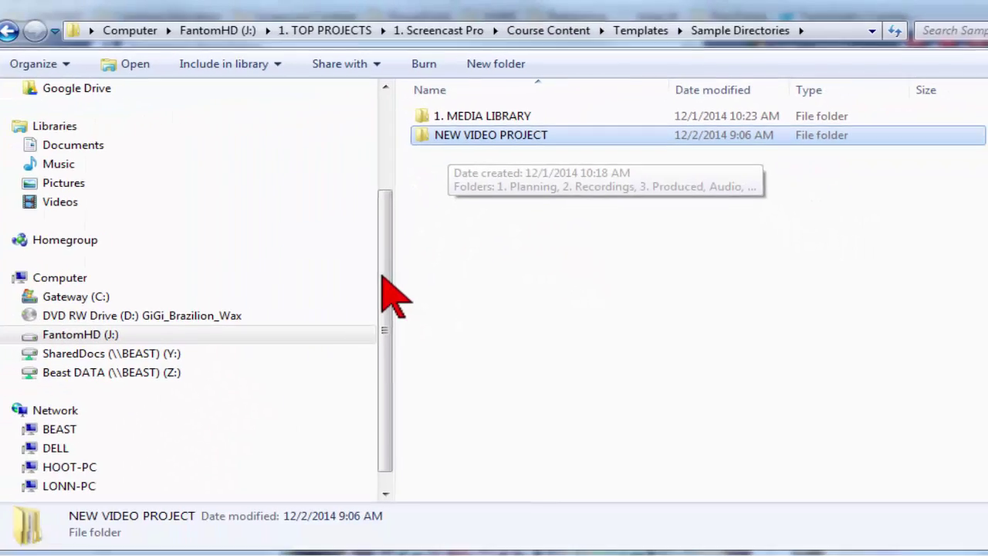
- Copy the NEW VIDEO PROJECT folder from Sample Directories into the PROJECTS folder on the FantomHD (J:) drive
{"action": "left_click", "coordinate": [391, 271]}
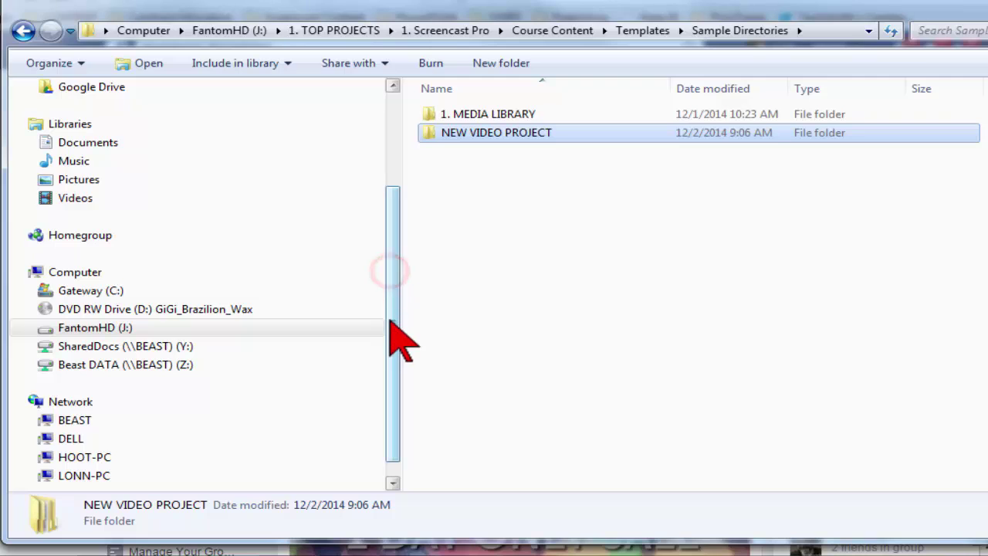
{"action": "left_click_drag", "start_coordinate": [400, 339], "coordinate": [342, 346]}
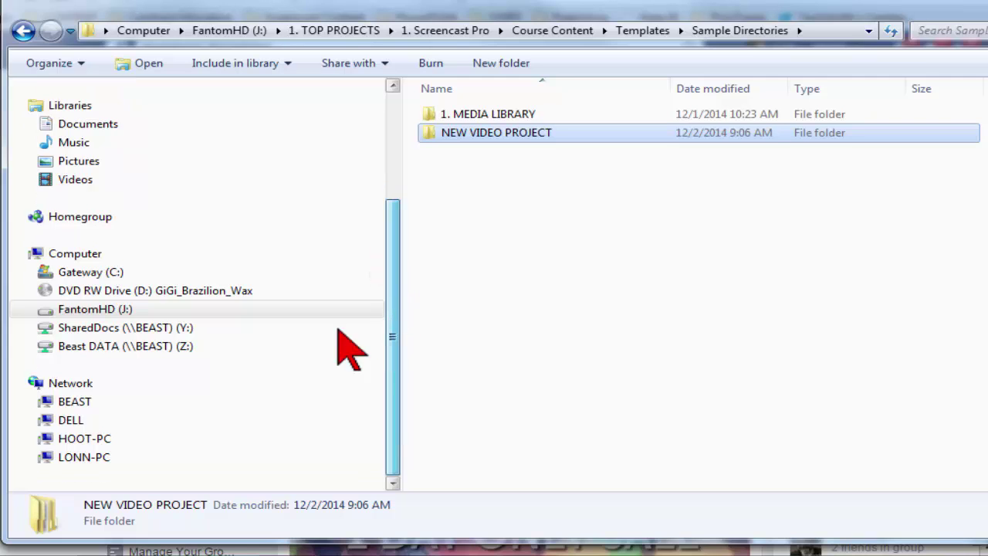
{"action": "left_click", "coordinate": [31, 309]}
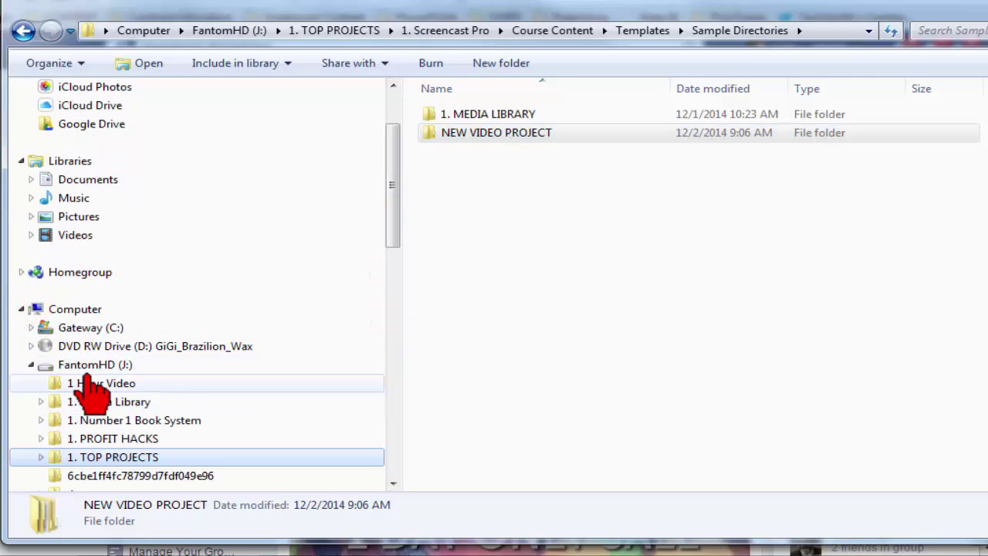
{"action": "left_click", "coordinate": [392, 228]}
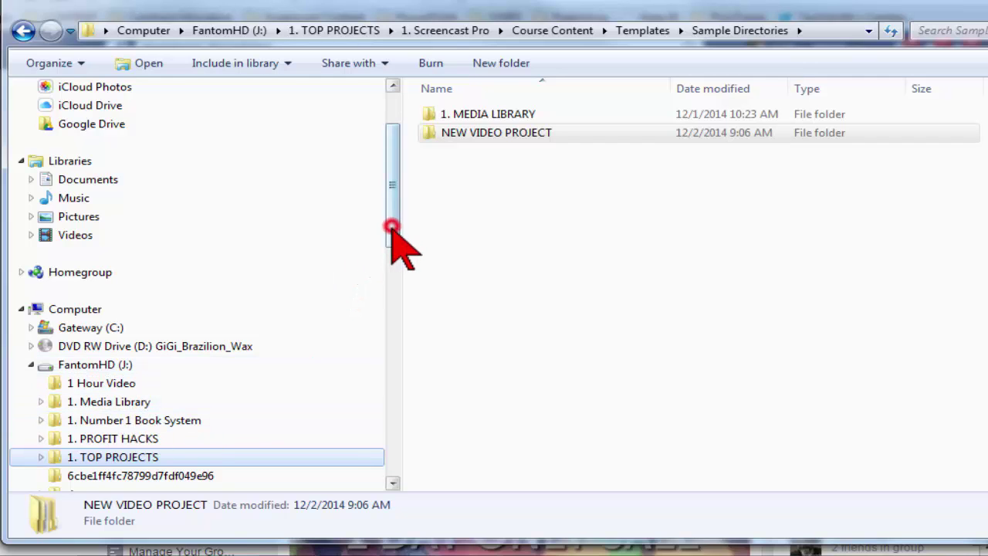
{"action": "left_click_drag", "start_coordinate": [392, 228], "coordinate": [400, 440]}
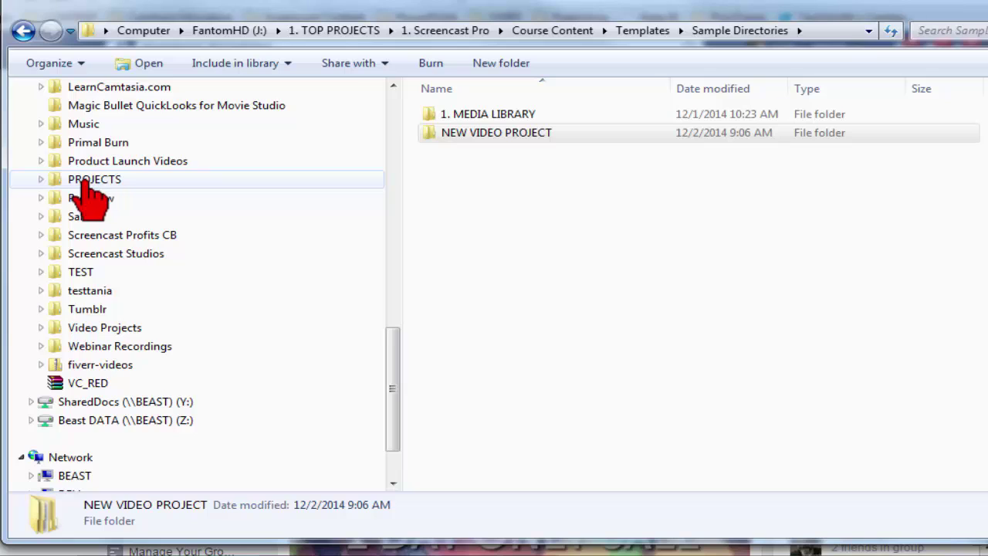
{"action": "left_click", "coordinate": [493, 133]}
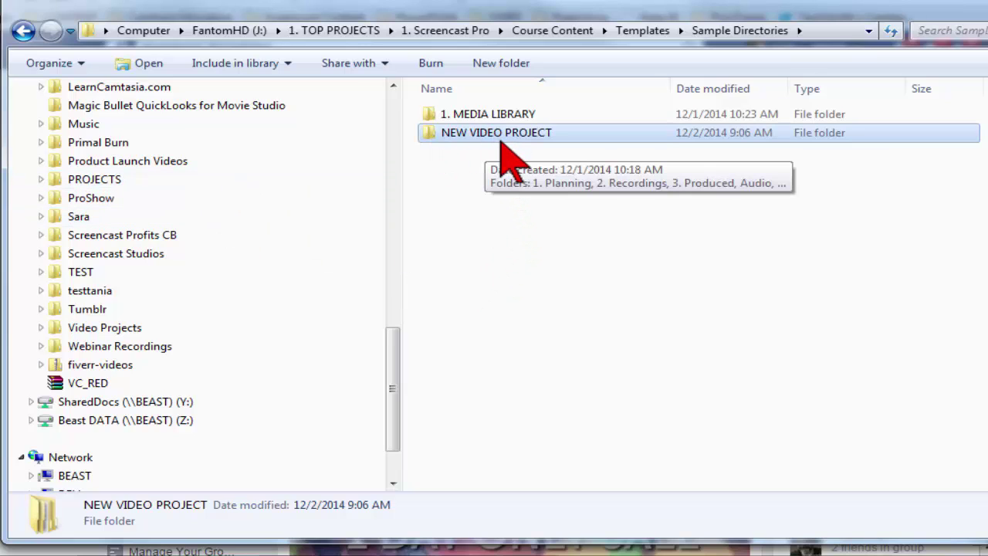
{"action": "scroll", "coordinate": [77, 132], "scroll_direction": "up", "scroll_amount": 10}
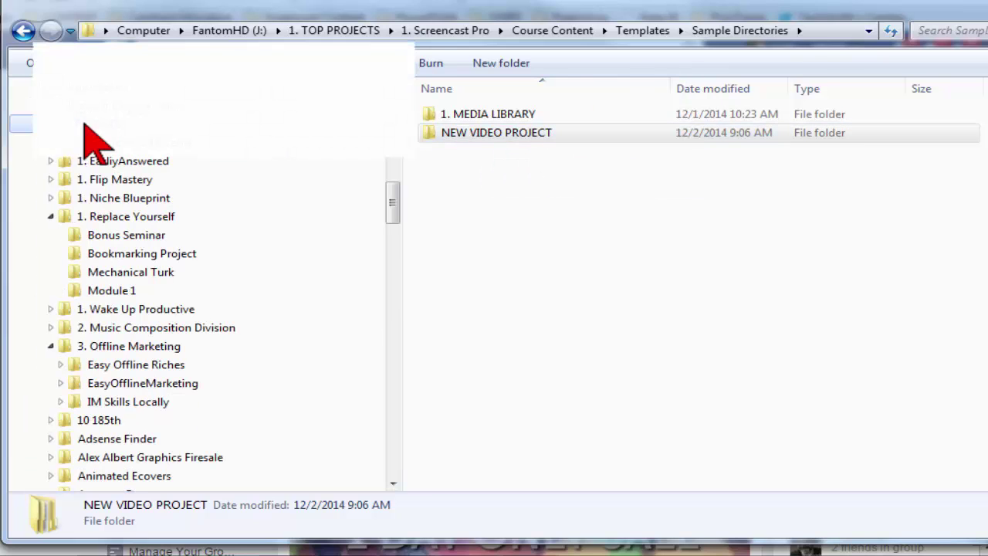
{"action": "left_click_drag", "start_coordinate": [85, 125], "coordinate": [85, 125]}
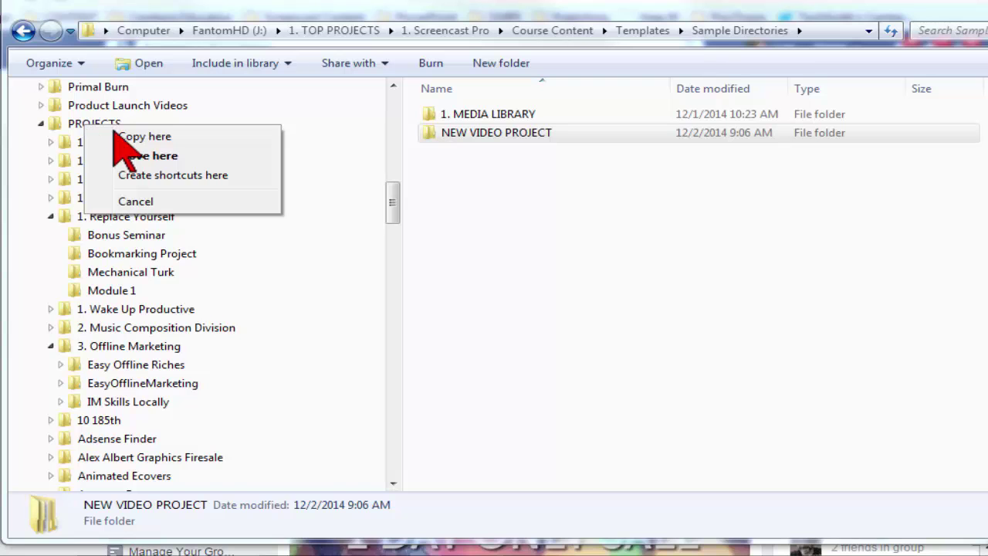
{"action": "left_click", "coordinate": [120, 136]}
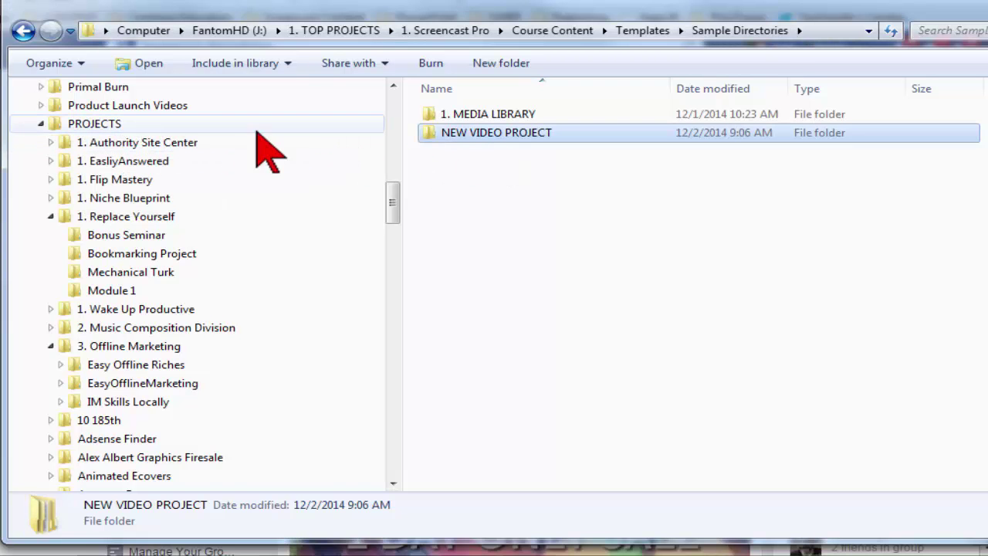
- Open the copied NEW VIDEO PROJECT folder inside PROJECTS to check its subfolders
{"action": "left_click", "coordinate": [94, 125]}
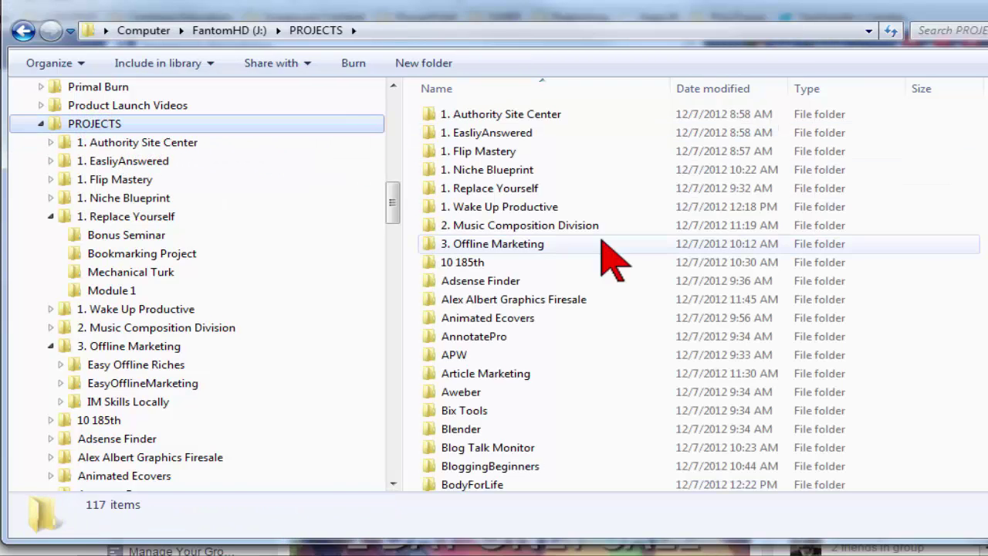
{"action": "scroll", "coordinate": [618, 267], "scroll_direction": "down", "scroll_amount": 15}
{"action": "scroll", "coordinate": [494, 309], "scroll_direction": "down", "scroll_amount": 3}
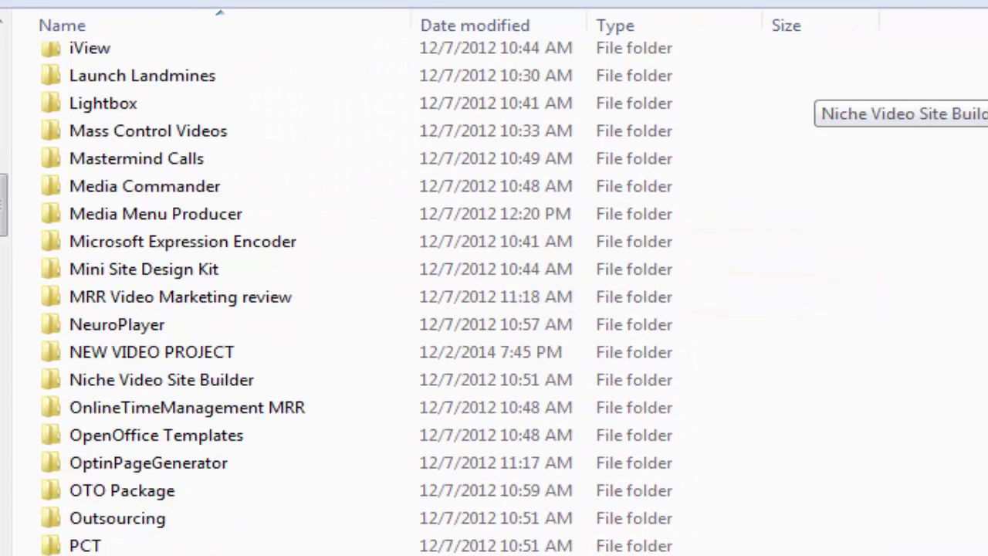
{"action": "double_click", "coordinate": [229, 331]}
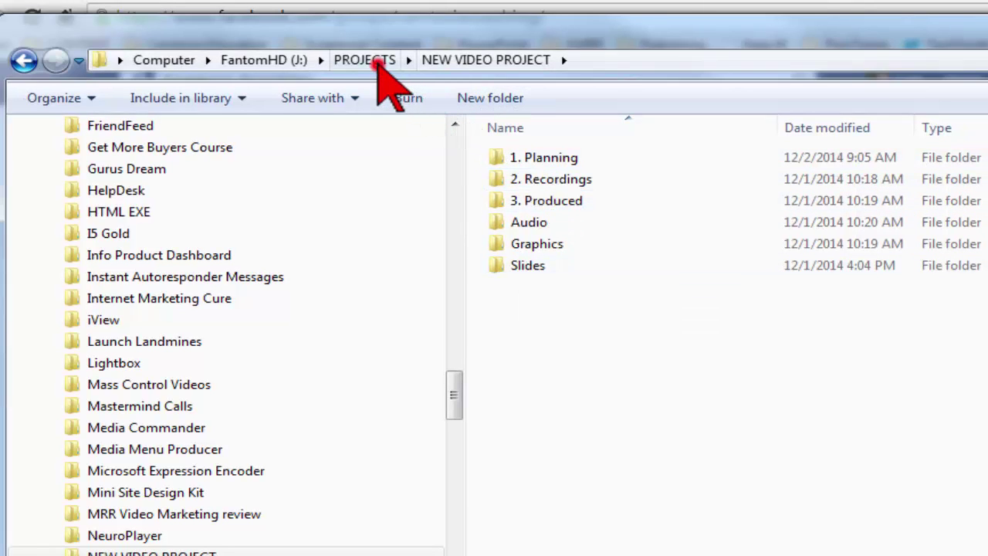
- Go back to the PROJECTS folder and rename the copied NEW VIDEO PROJECT folder as Webinar Secrets
{"action": "left_click", "coordinate": [375, 62]}
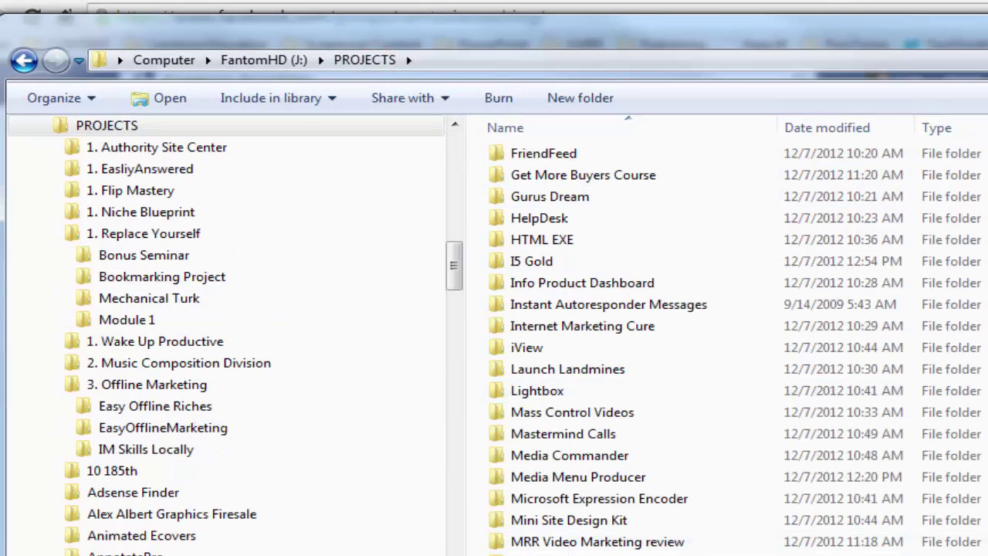
{"action": "scroll", "coordinate": [684, 525], "scroll_direction": "down", "scroll_amount": 1}
{"action": "left_click", "coordinate": [546, 519]}
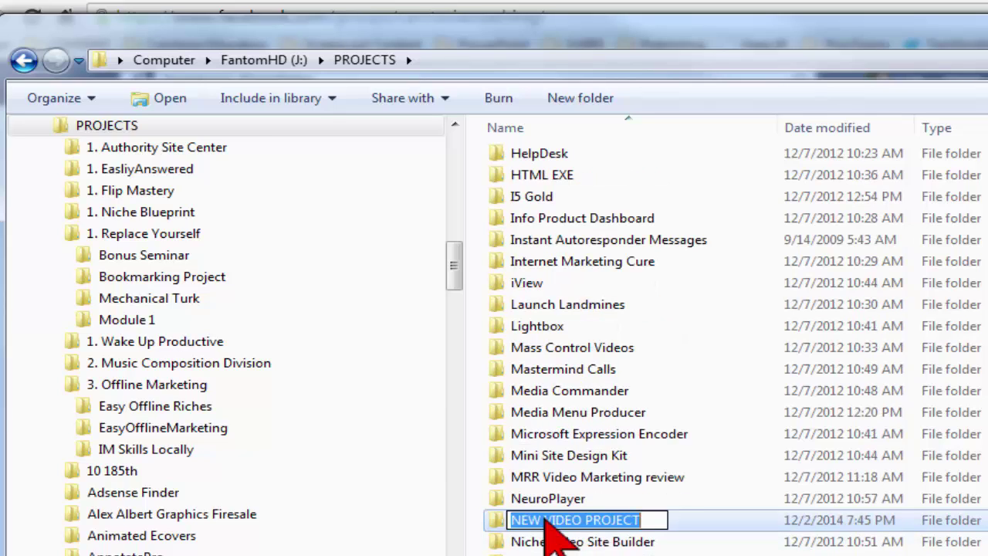
{"action": "type", "text": "Webinar Secrets"}
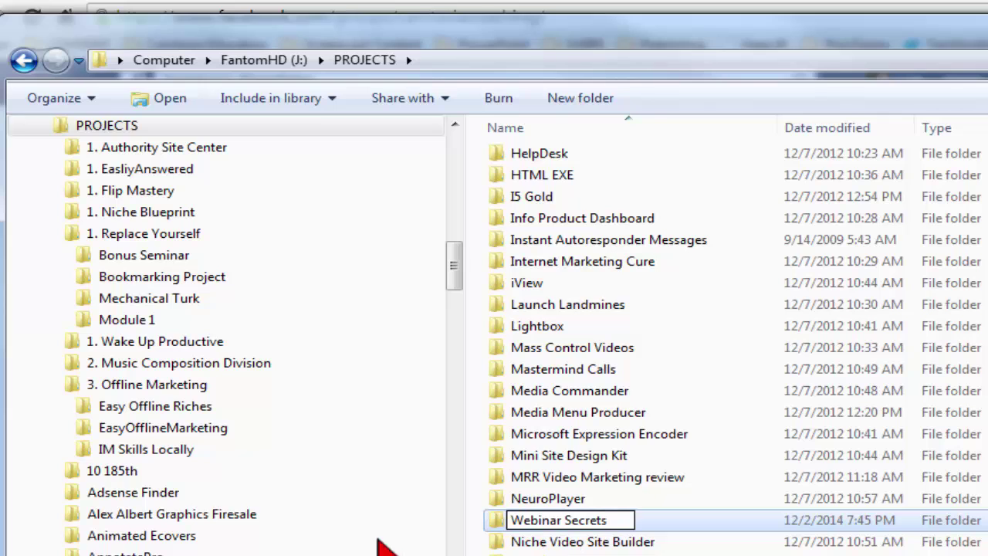
{"action": "key", "text": "Return"}
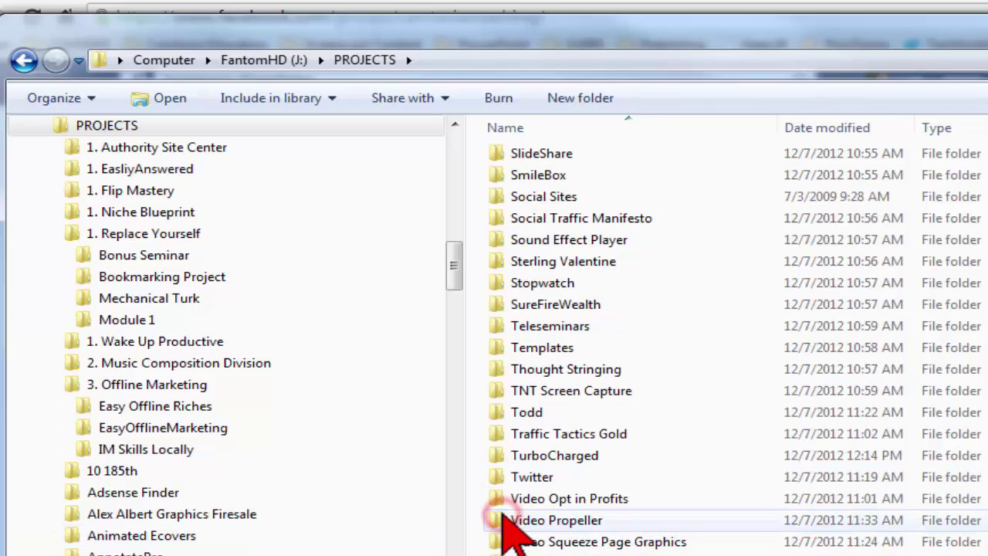
- Find the renamed Webinar Secrets folder in the PROJECTS list and open it
{"action": "scroll", "coordinate": [560, 467], "scroll_direction": "down", "scroll_amount": 1}
{"action": "scroll", "coordinate": [553, 449], "scroll_direction": "down", "scroll_amount": 1}
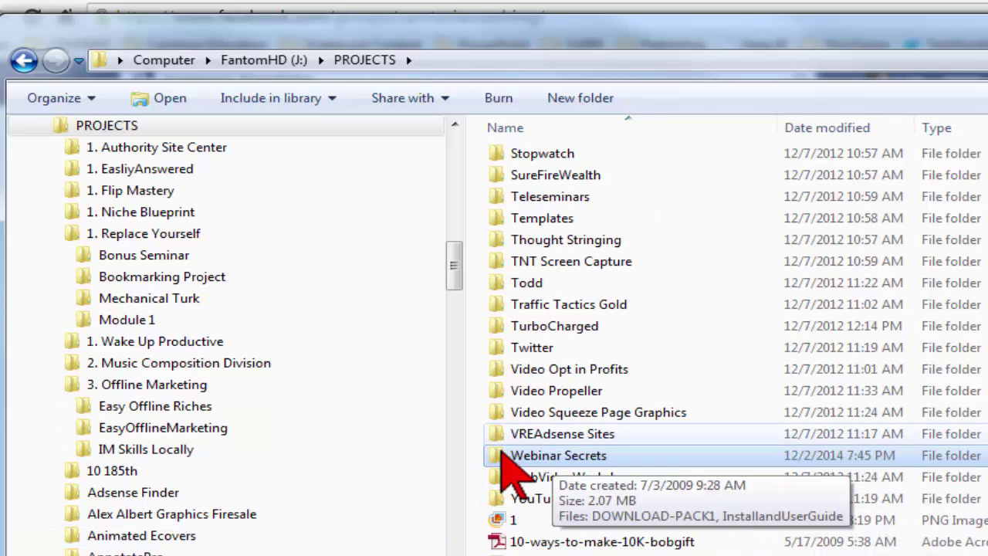
{"action": "left_click", "coordinate": [498, 455]}
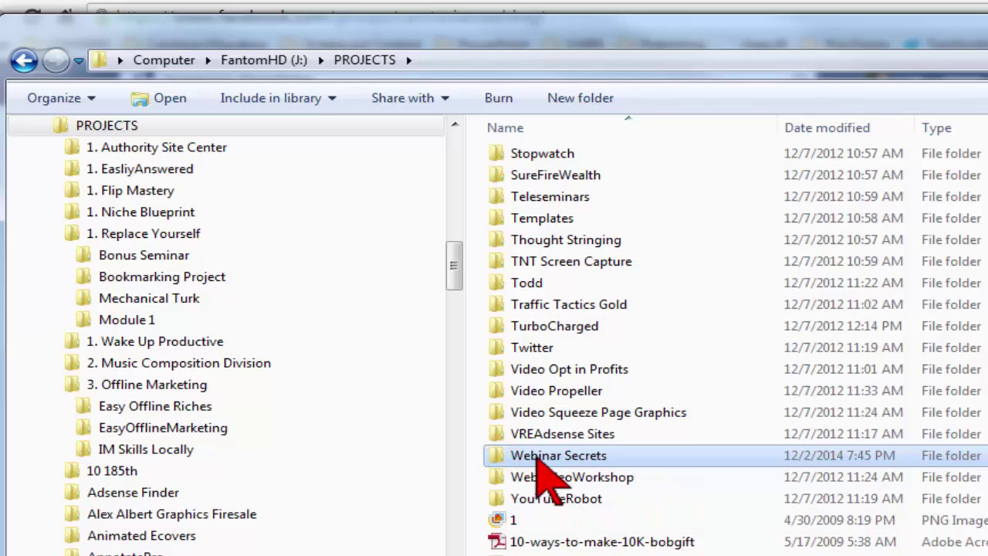
{"action": "double_click", "coordinate": [491, 454]}
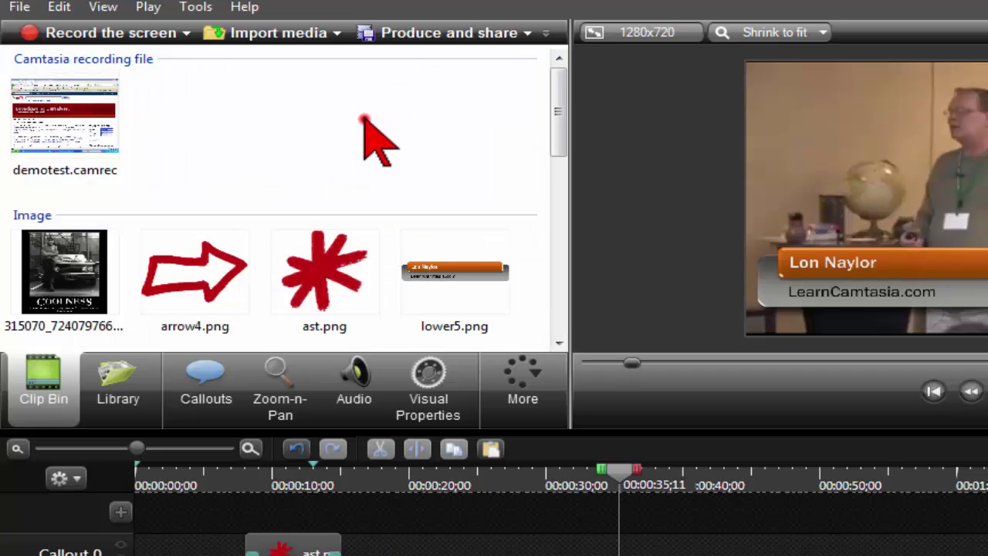
- Switch to Camtasia, preview the timeline at 00:00:45;10 and 00:00:37;18, and view the Clip Bin's media import options
{"action": "left_click", "coordinate": [364, 119]}
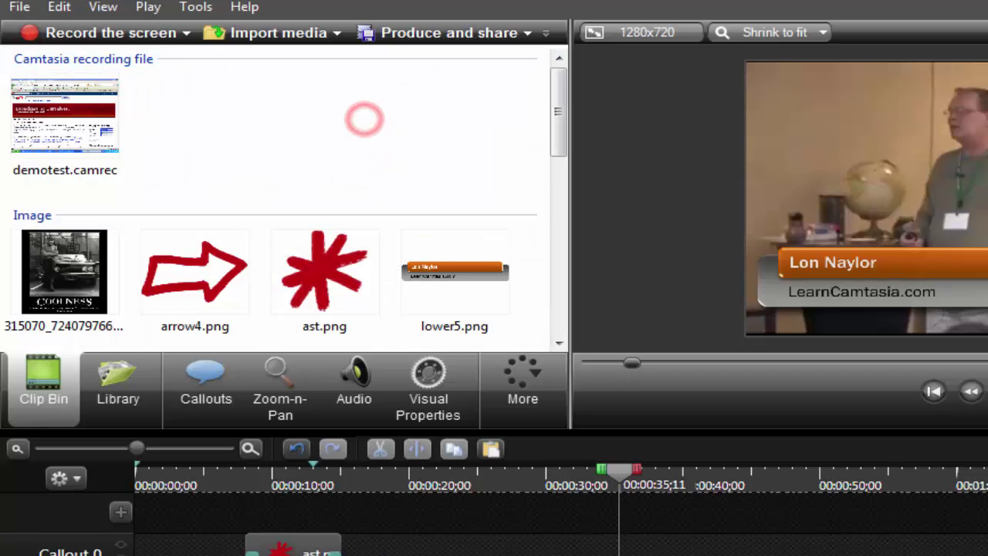
{"action": "left_click", "coordinate": [756, 488]}
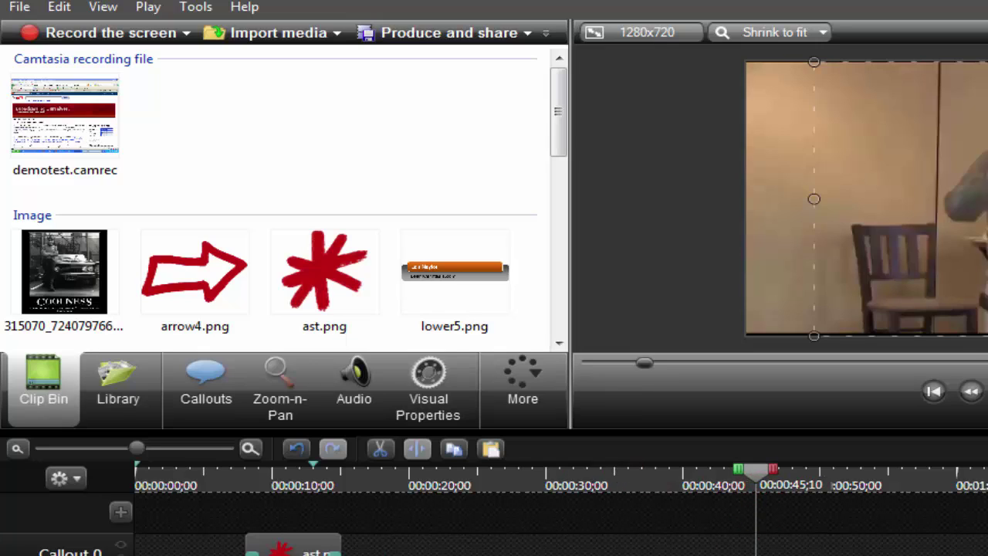
{"action": "left_click", "coordinate": [651, 494]}
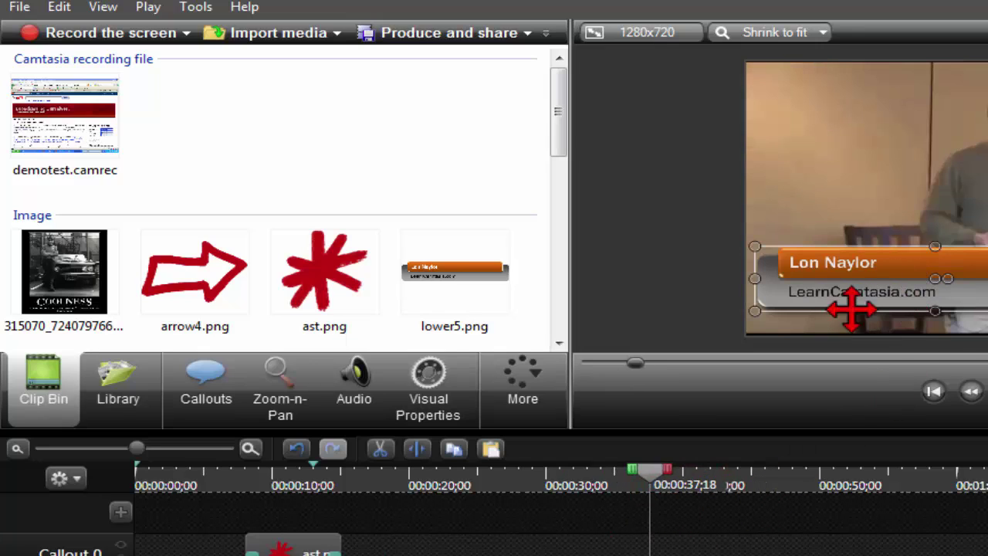
{"action": "left_click_drag", "start_coordinate": [552, 119], "coordinate": [226, 122]}
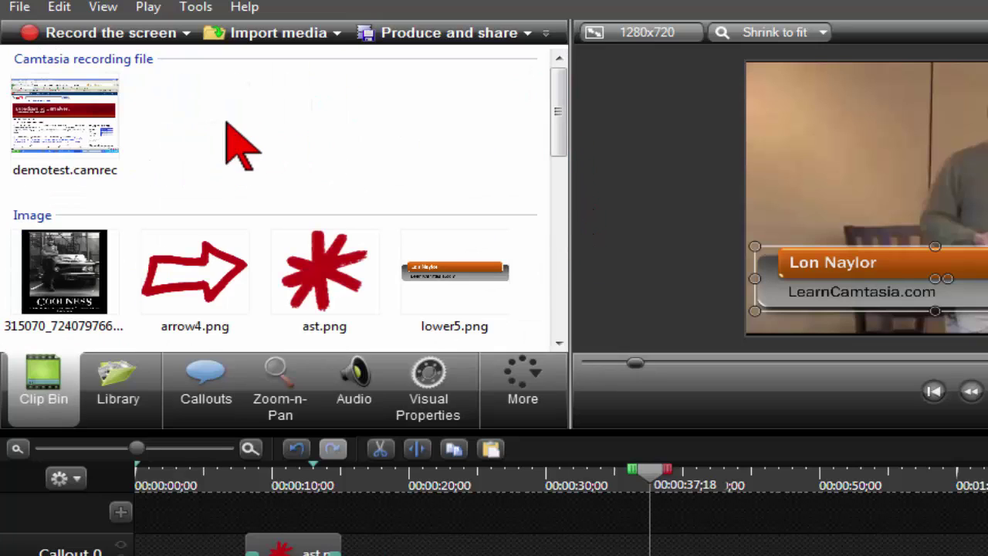
{"action": "right_click", "coordinate": [227, 123]}
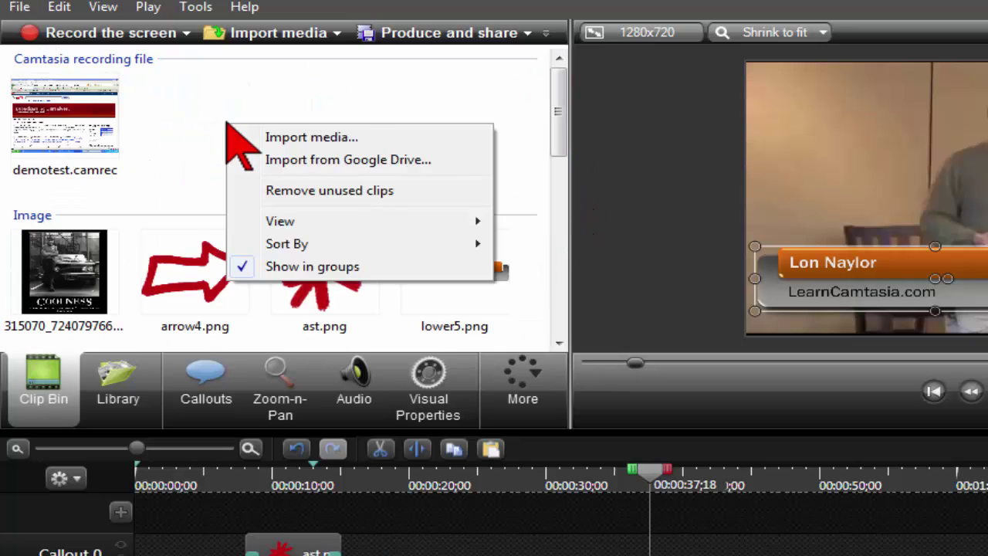
{"action": "left_click", "coordinate": [419, 105]}
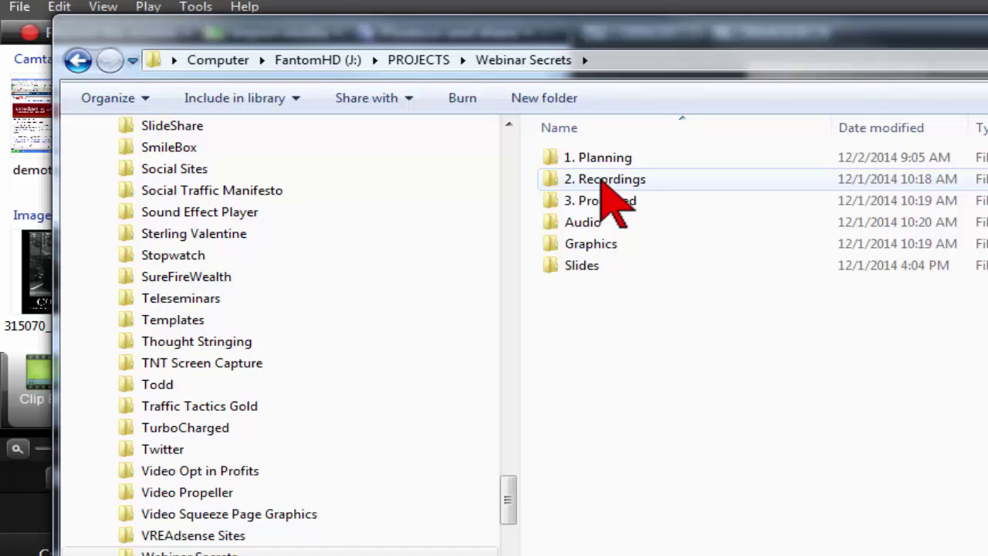
- In Windows Explorer, look into the 2. Recordings and Audio subfolders of Webinar Secrets, returning to the project folder after each
{"action": "double_click", "coordinate": [603, 186]}
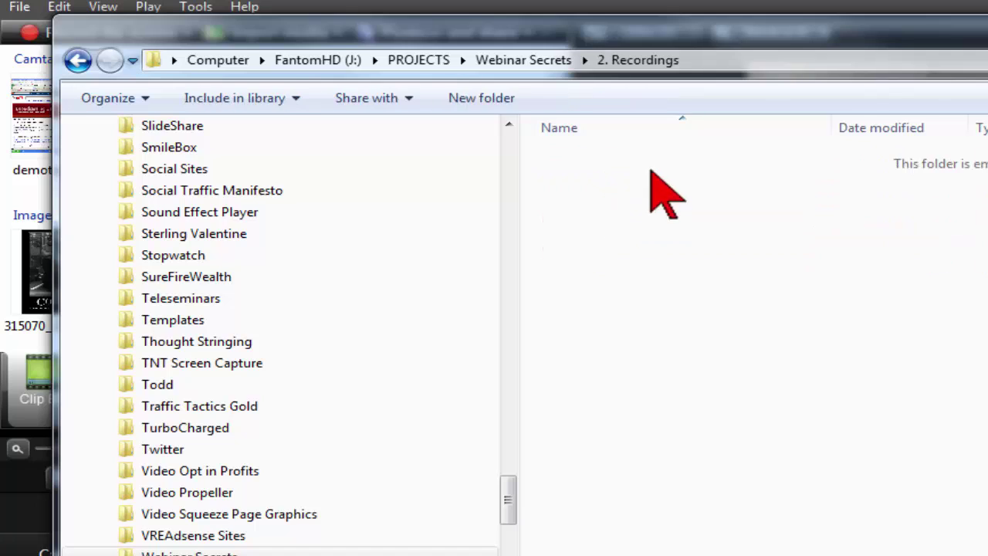
{"action": "left_click", "coordinate": [524, 60]}
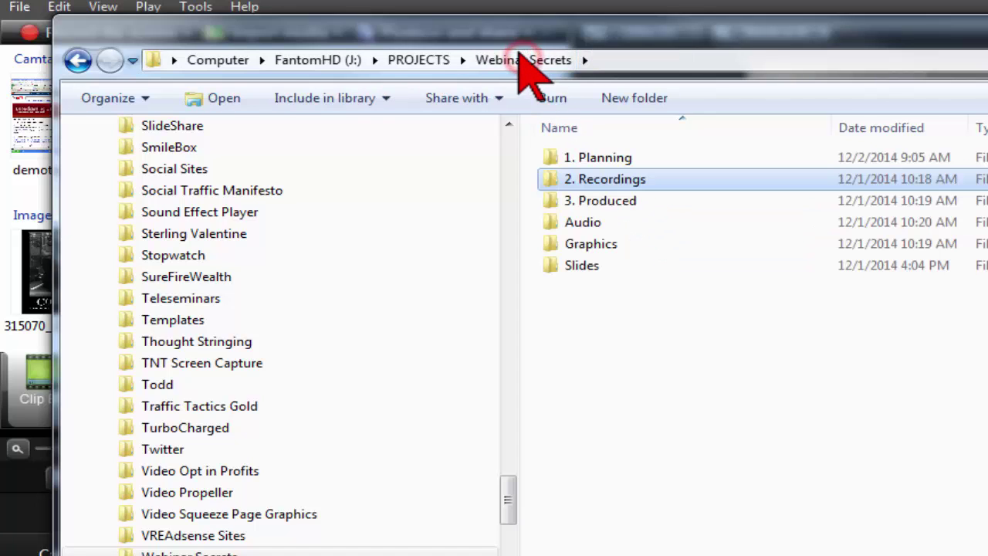
{"action": "left_click", "coordinate": [612, 348]}
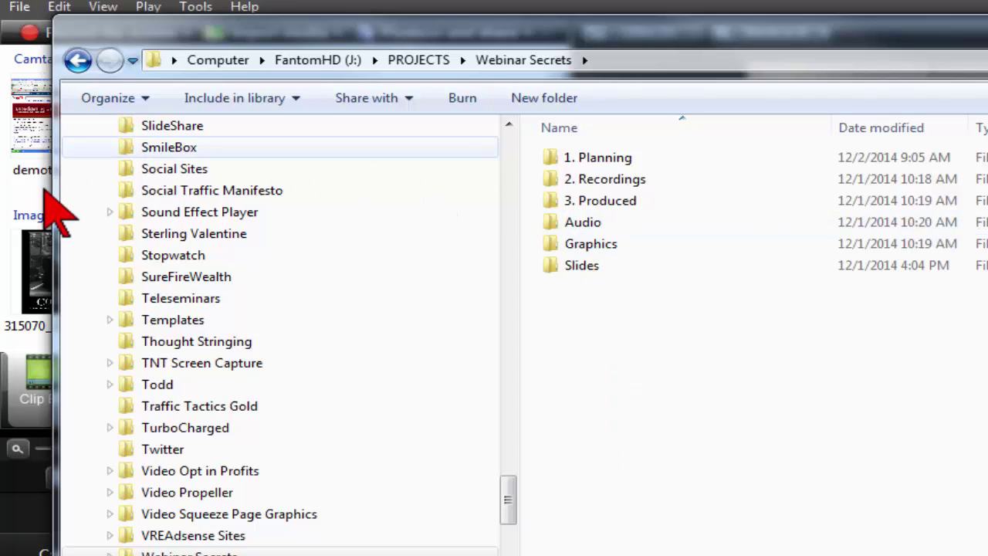
{"action": "double_click", "coordinate": [584, 220]}
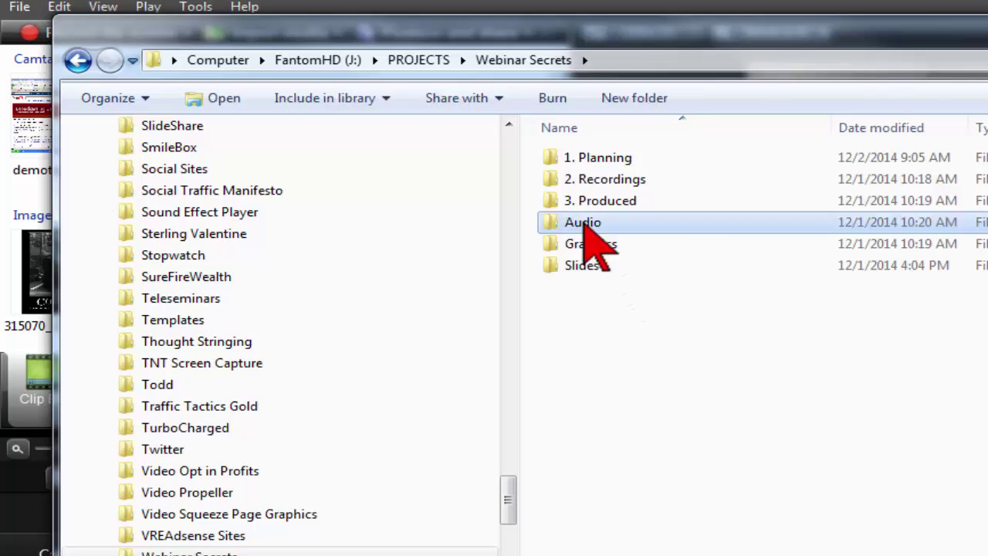
{"action": "left_click", "coordinate": [521, 60]}
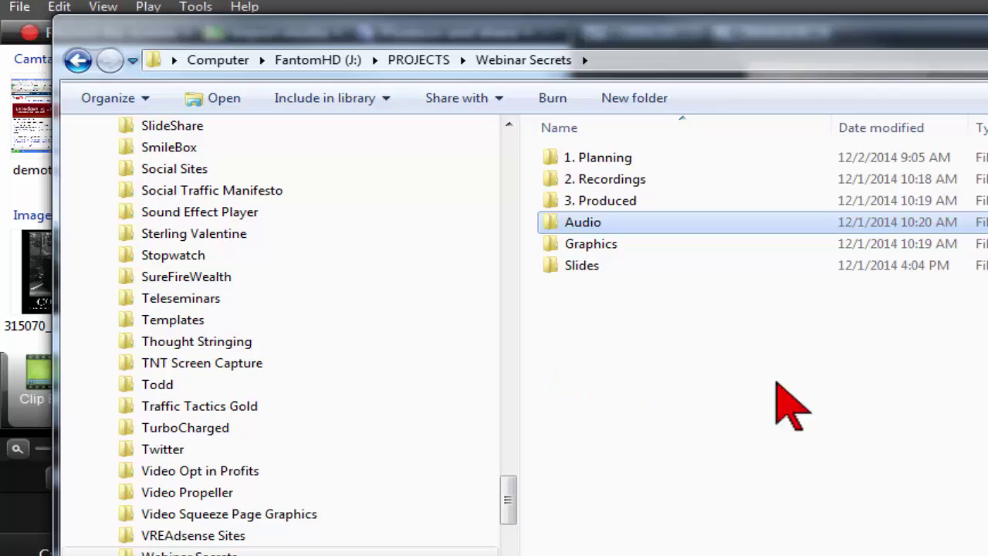
{"action": "left_click", "coordinate": [823, 385]}
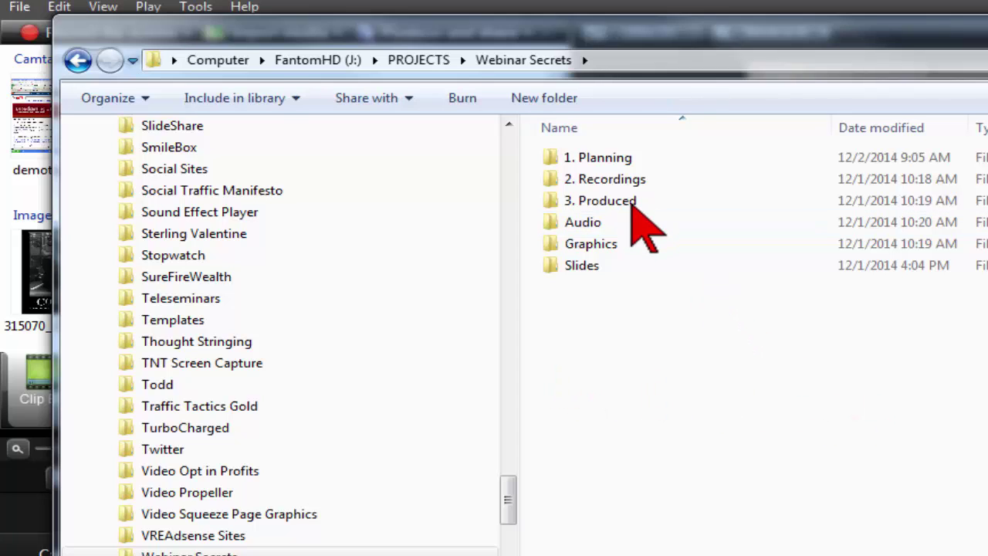
- View the options for creating a new folder inside Webinar Secrets and dismiss them without creating anything
{"action": "mouse_move", "coordinate": [605, 205]}
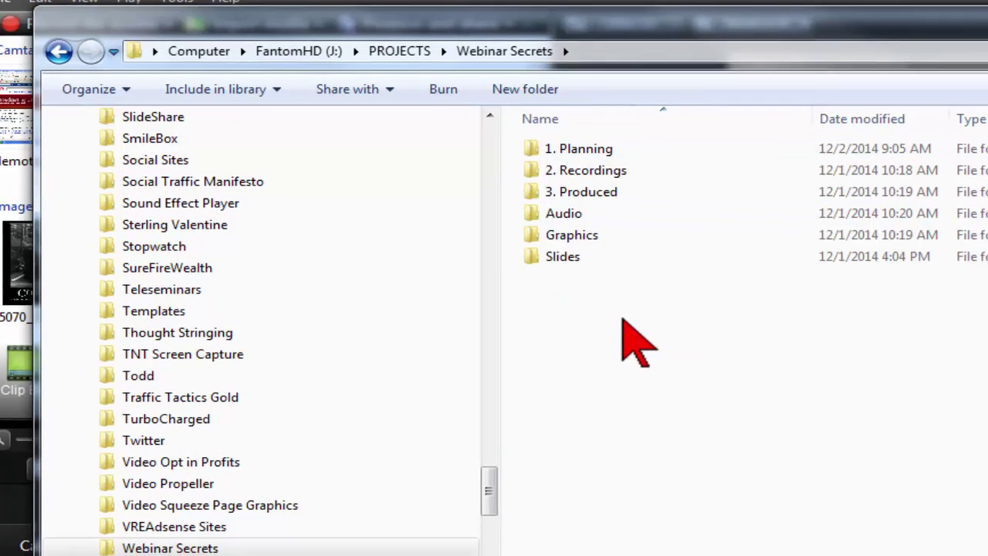
{"action": "right_click", "coordinate": [643, 328]}
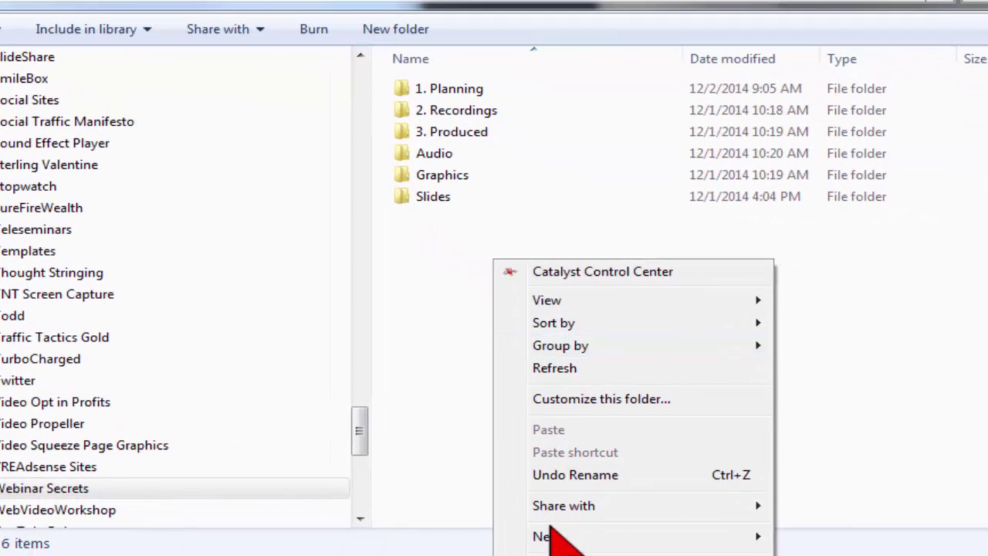
{"action": "mouse_move", "coordinate": [575, 548]}
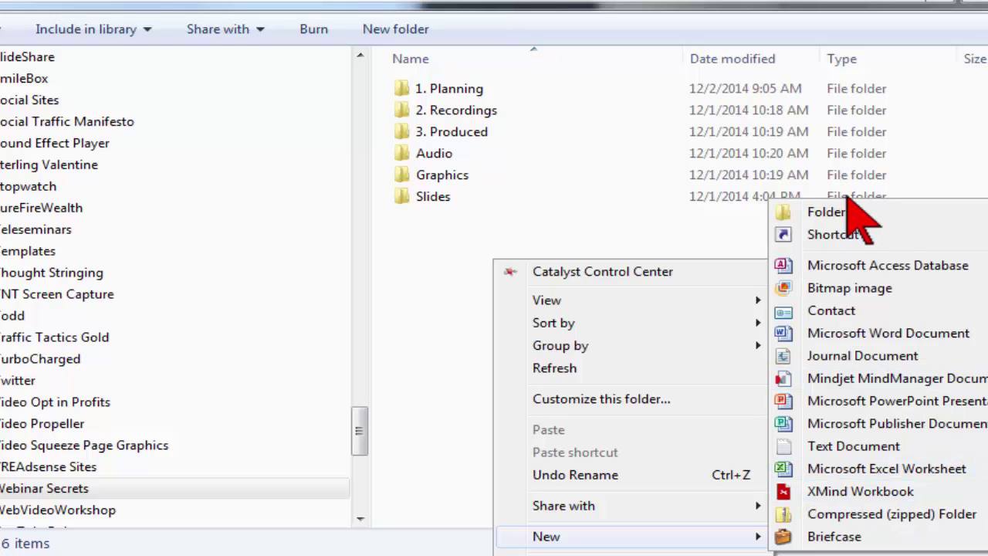
{"action": "left_click", "coordinate": [408, 296]}
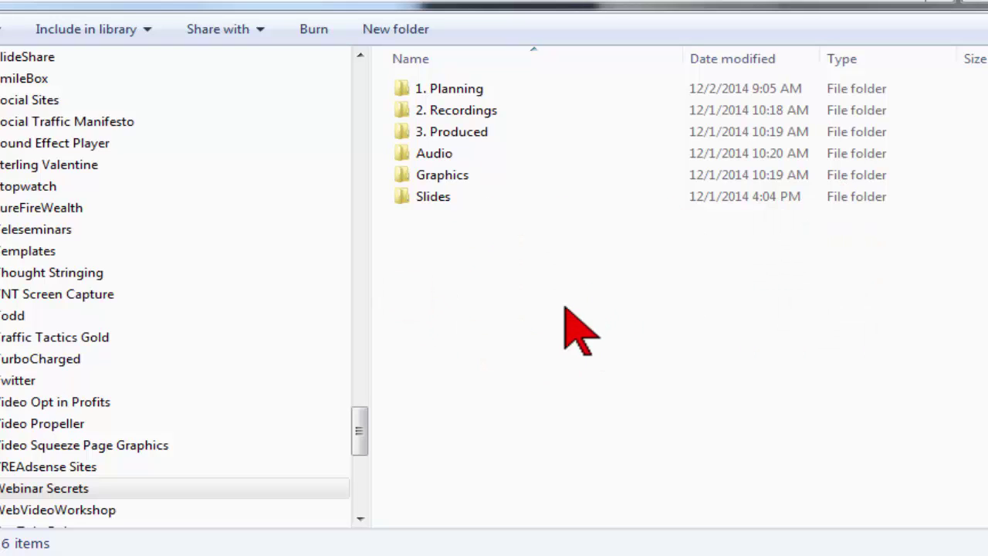
{"action": "right_click", "coordinate": [514, 301]}
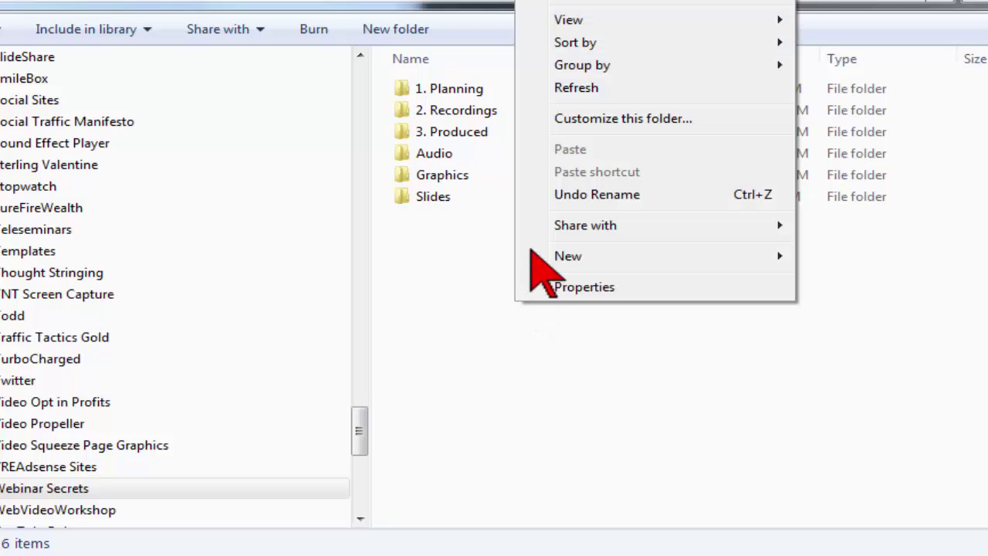
{"action": "mouse_move", "coordinate": [579, 257]}
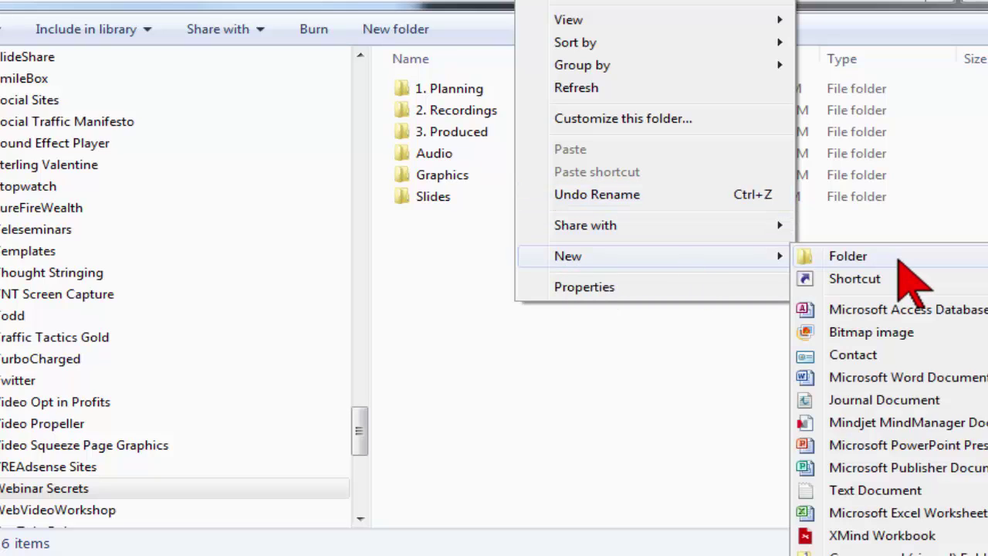
{"action": "left_click", "coordinate": [575, 377]}
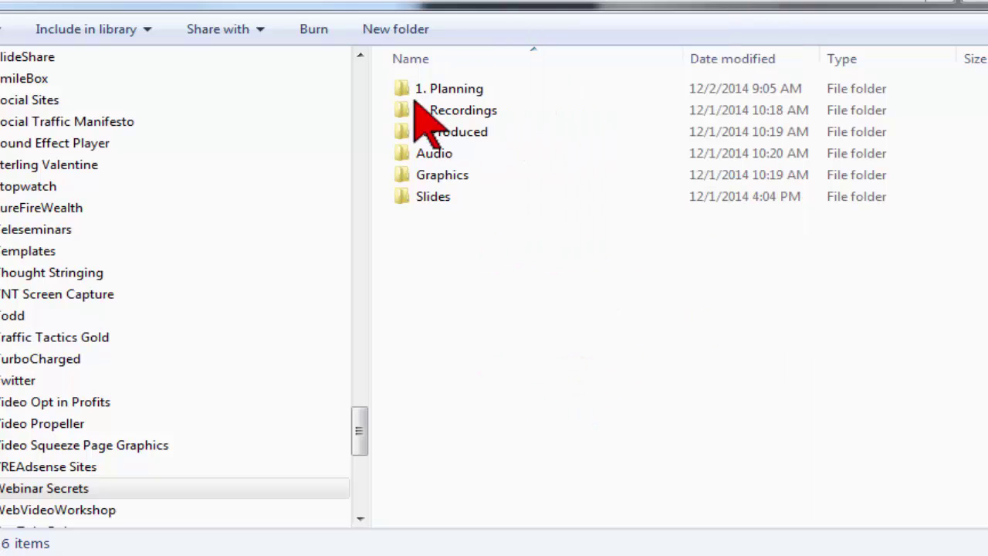